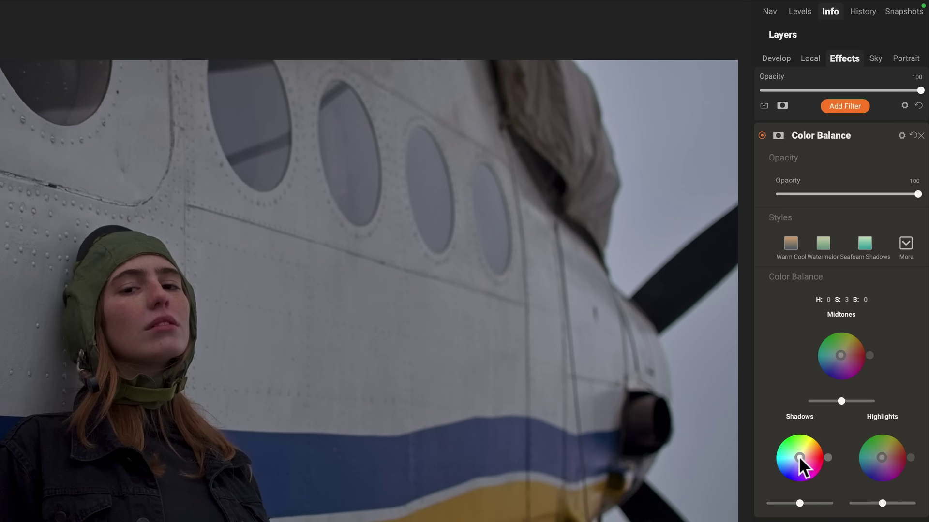
Tint the Color Balance shadows blue at hue 231 and saturation 41, and raise their brightness to about 52.
left_click_drag(799, 456, 797, 459)
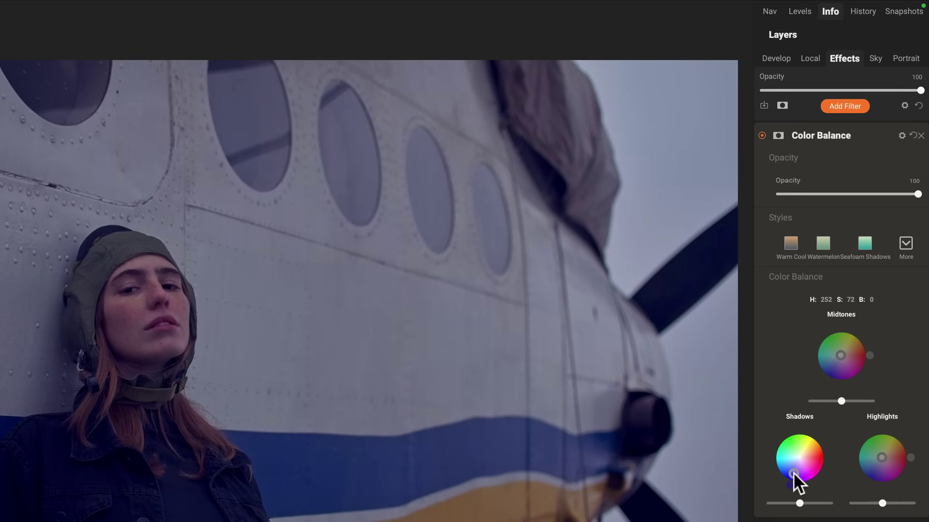
mouse_move(793, 474)
left_mouse_down()
mouse_move(799, 455)
mouse_move(797, 469)
mouse_move(814, 460)
mouse_move(806, 443)
mouse_move(785, 448)
mouse_move(791, 480)
mouse_move(809, 449)
mouse_move(794, 467)
left_mouse_up()
mouse_move(799, 503)
left_mouse_down()
mouse_move(777, 503)
mouse_move(827, 500)
mouse_move(800, 501)
mouse_move(810, 501)
left_mouse_up()
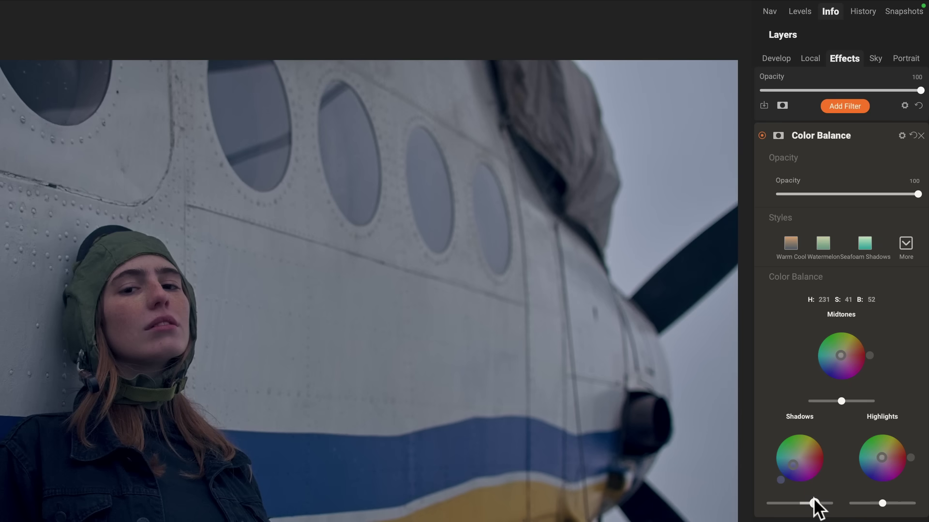
left_click(813, 502)
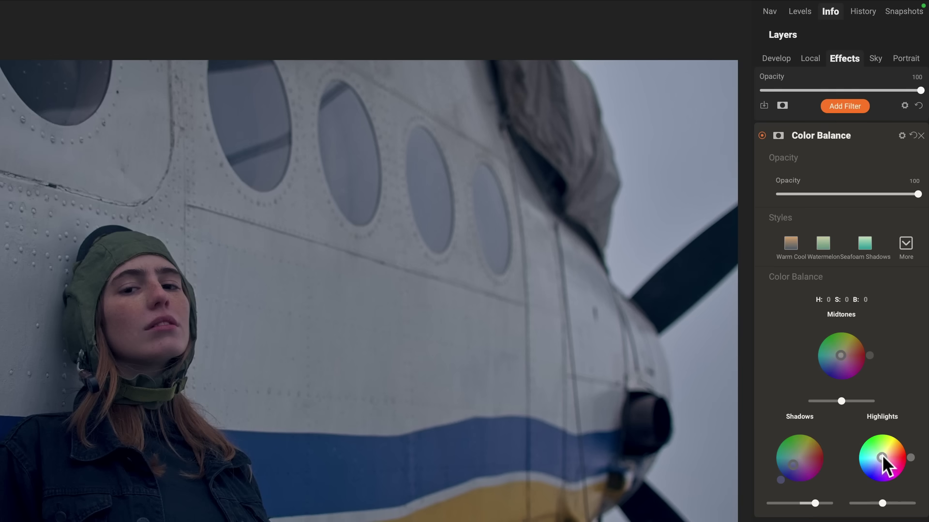
Tint the Color Balance highlights yellow at hue 57, saturation 48 and brightness 62, and compare the photo with and without the filter.
left_click_drag(881, 455, 886, 447)
left_click_drag(882, 503, 900, 505)
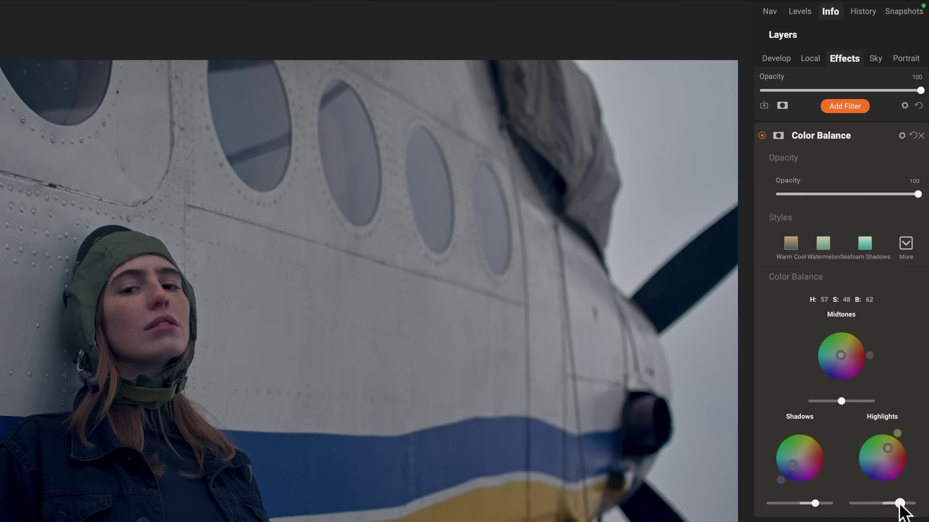
left_click(762, 135)
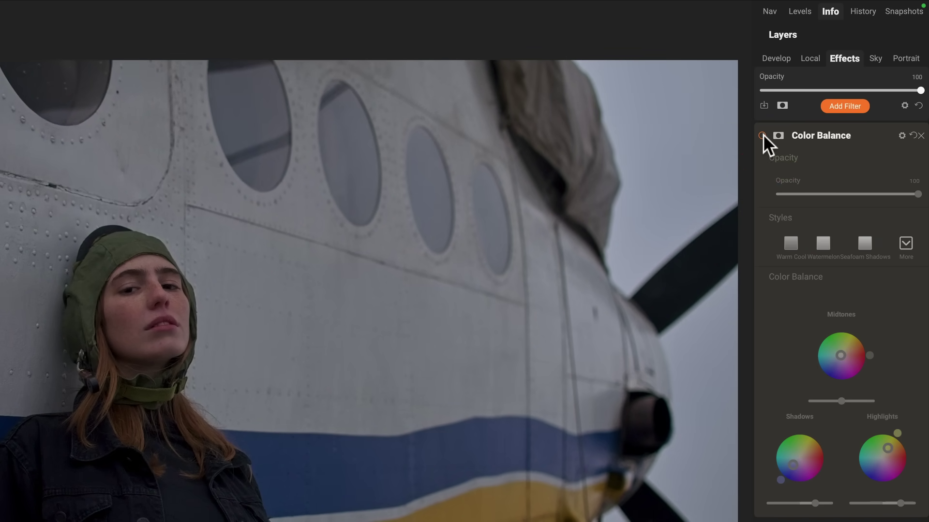
left_click(763, 135)
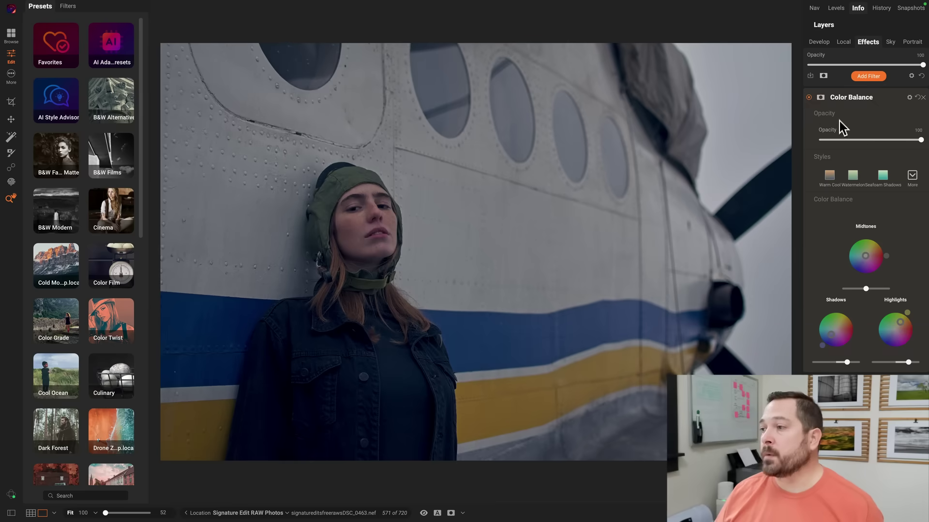
Show the Color Balance filter's mask properties, reposition the floating Properties window, and collapse and re-expand its Masking settings.
left_click(820, 97)
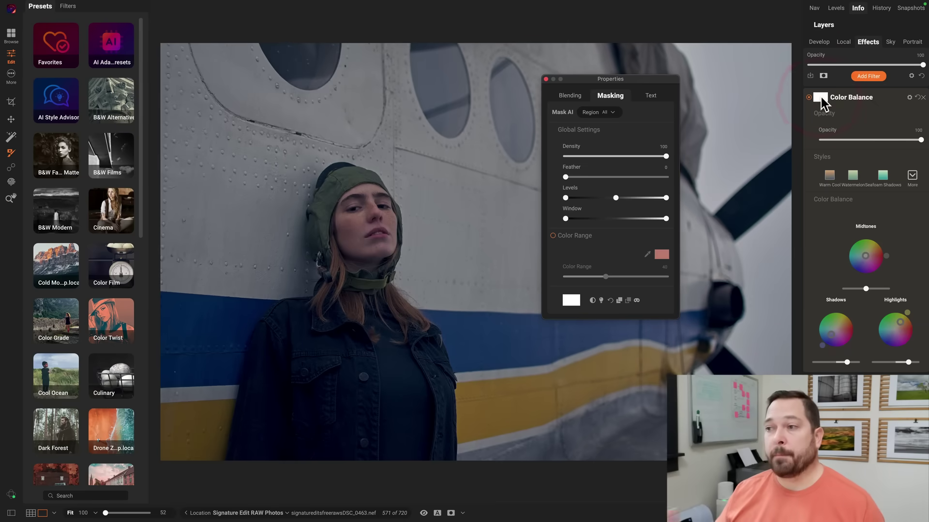
left_click(608, 96)
left_click(608, 95)
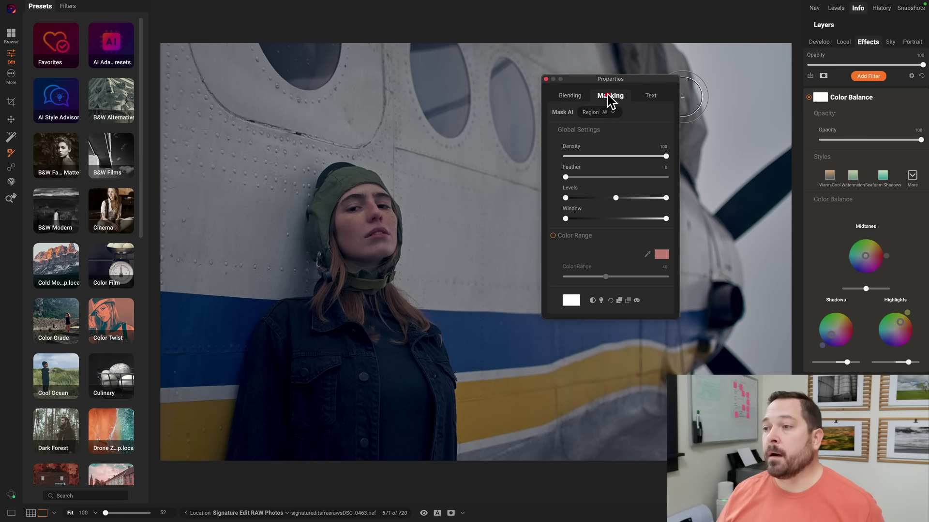
left_click(609, 96)
left_click_drag(583, 83, 614, 72)
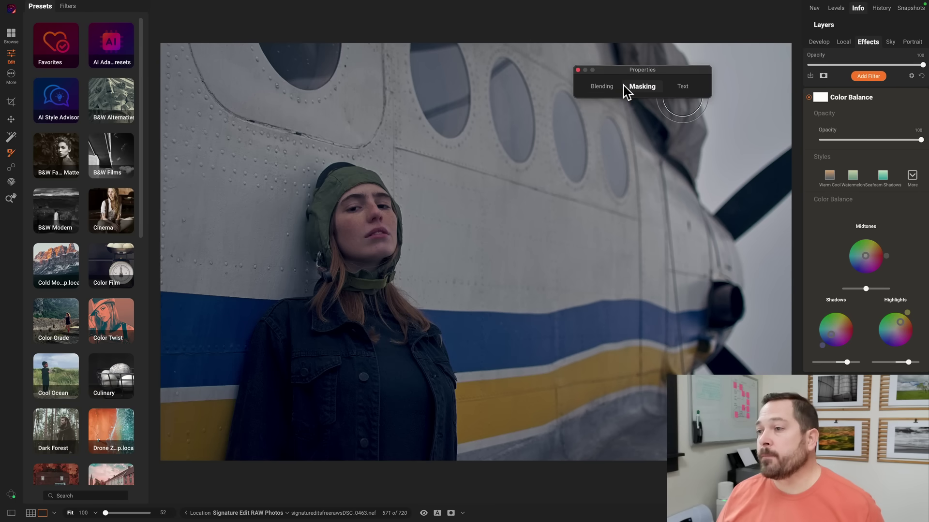
left_click(638, 88)
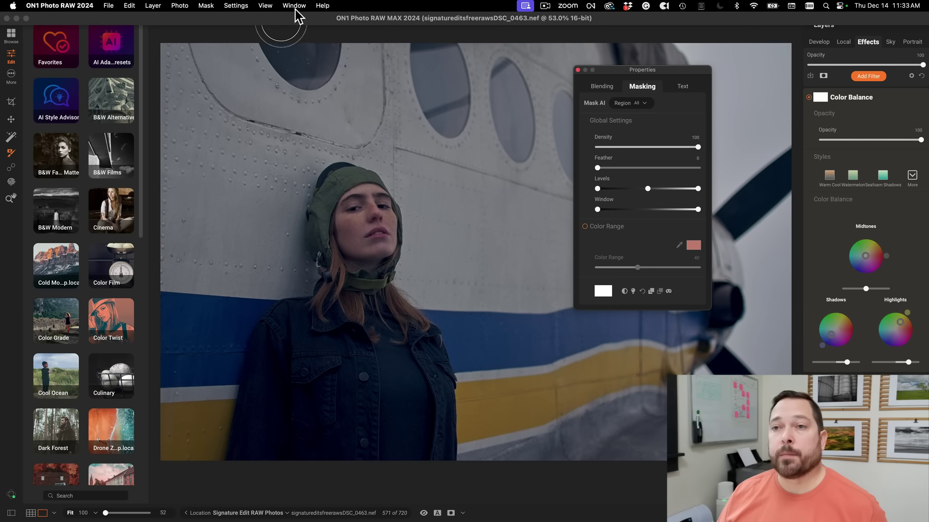
Turn on Auto Collapse for the Properties window and set the Color Balance mask's feather to 46.
left_click(293, 6)
mouse_move(333, 132)
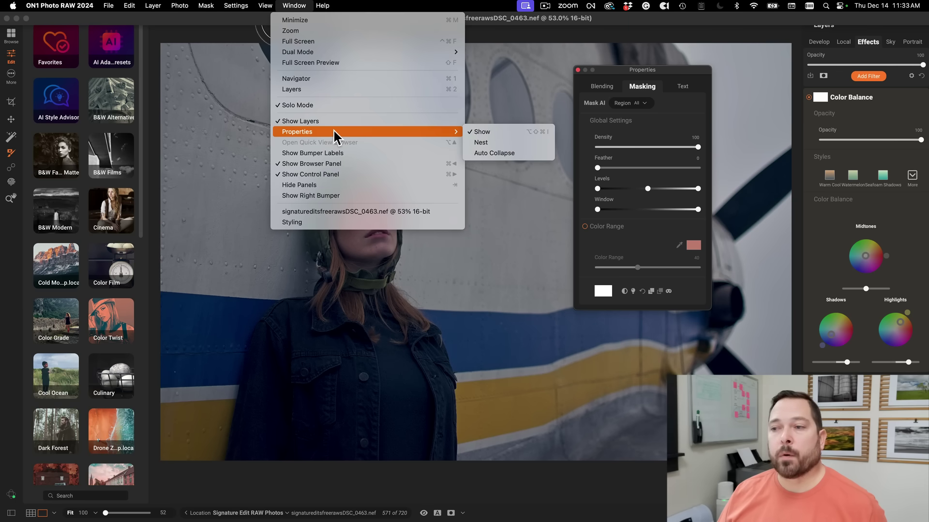
left_click(501, 152)
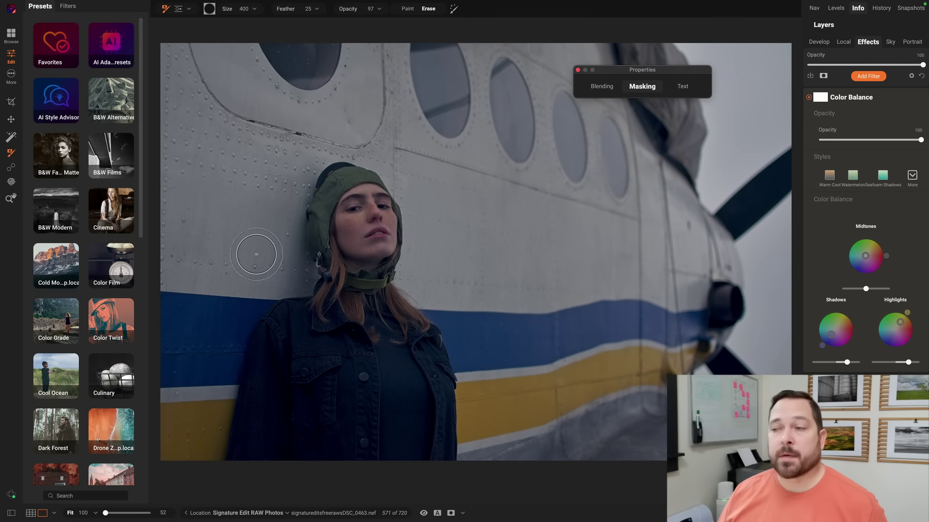
mouse_move(634, 89)
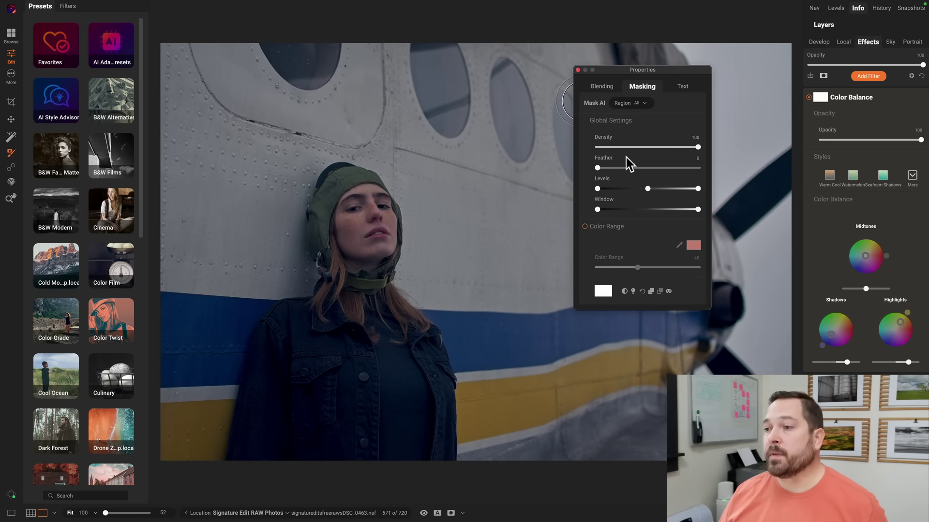
left_click_drag(598, 168, 640, 170)
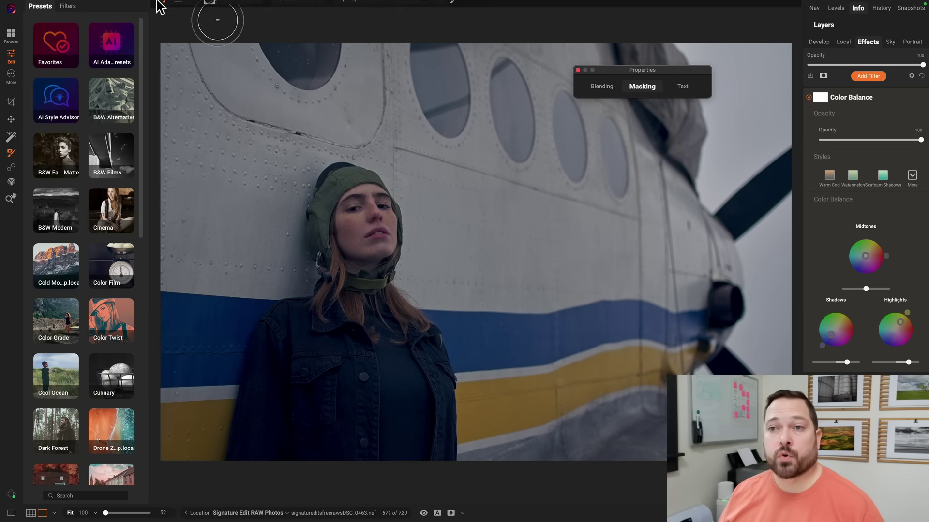
Turn off Auto Collapse for the Properties window and nest it among the docked editing panes.
left_click(297, 6)
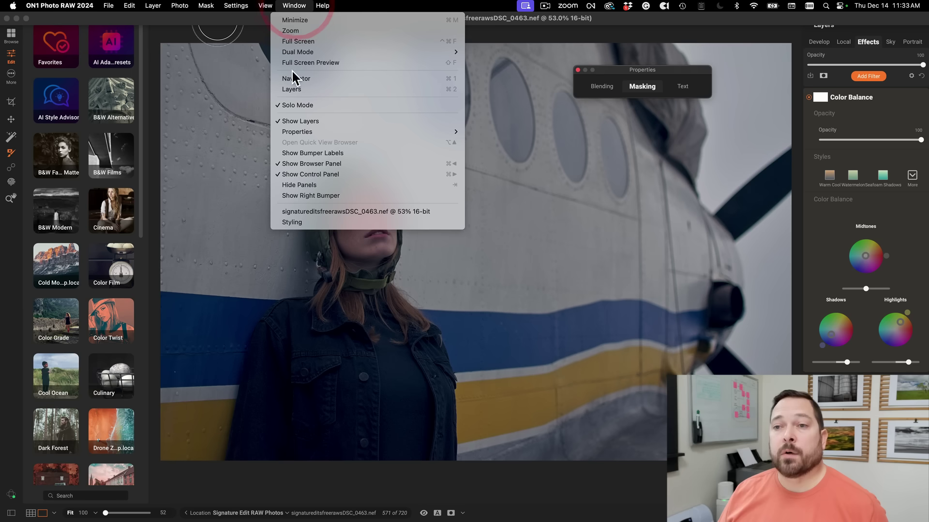
mouse_move(297, 133)
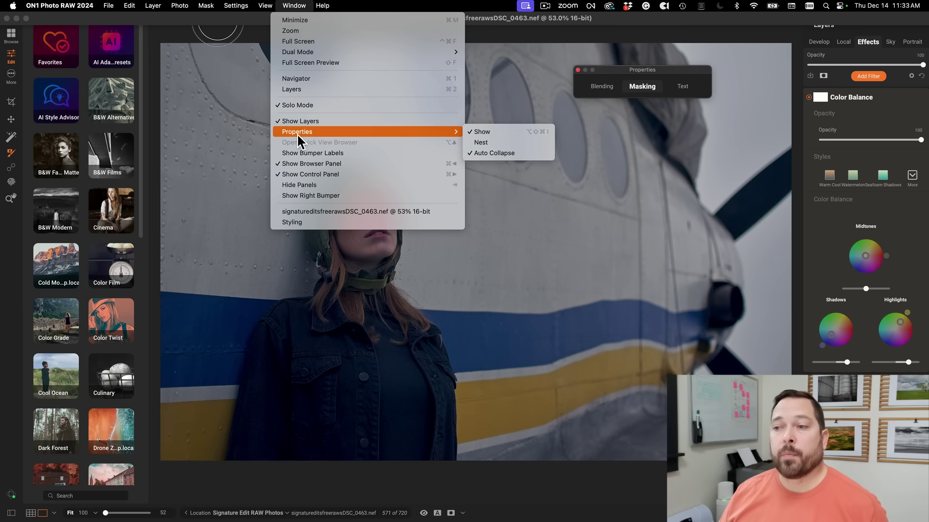
left_click(477, 151)
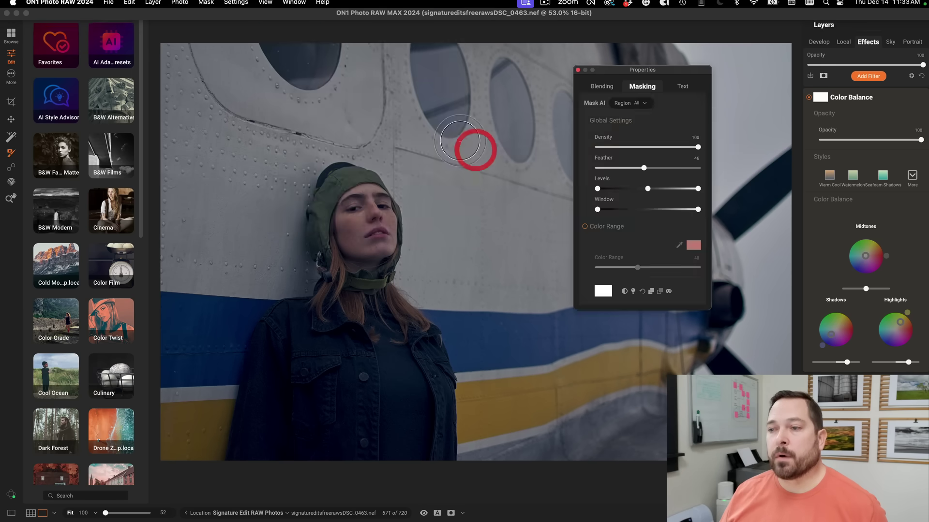
left_click(294, 6)
mouse_move(334, 133)
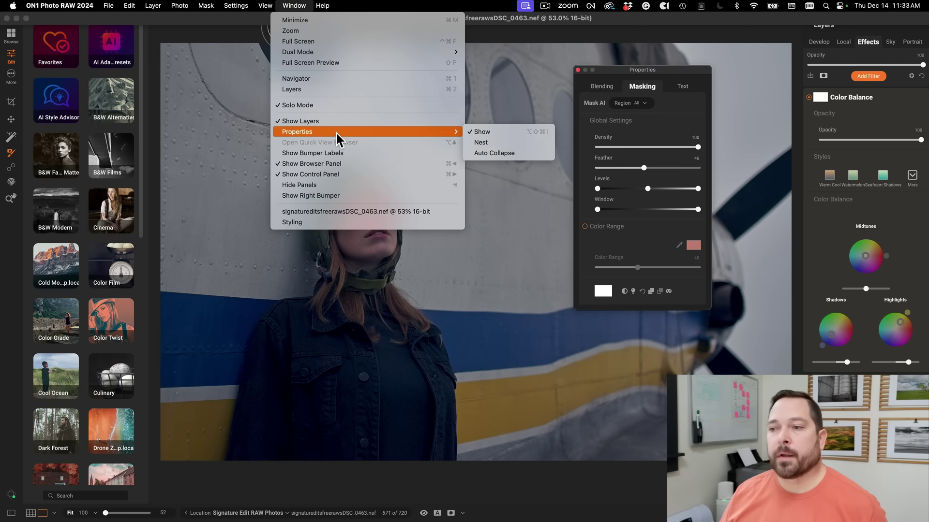
left_click(474, 143)
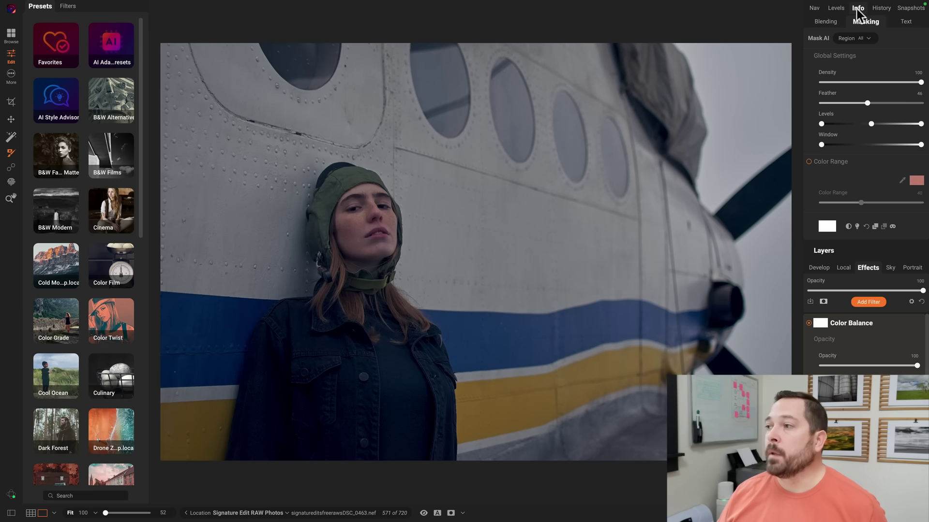
Expand the Layers and Info panes around the nested properties, leaving the Masking settings collapsed.
left_click(866, 24)
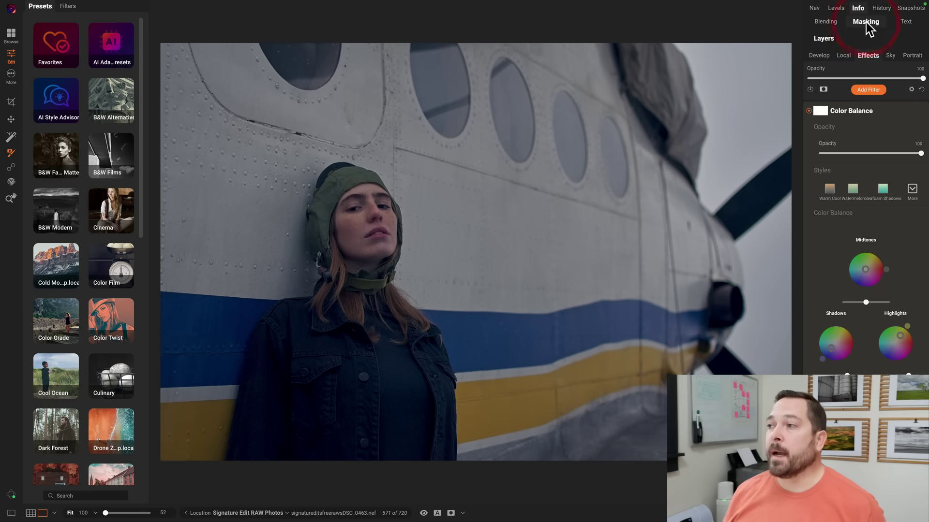
left_click(841, 41)
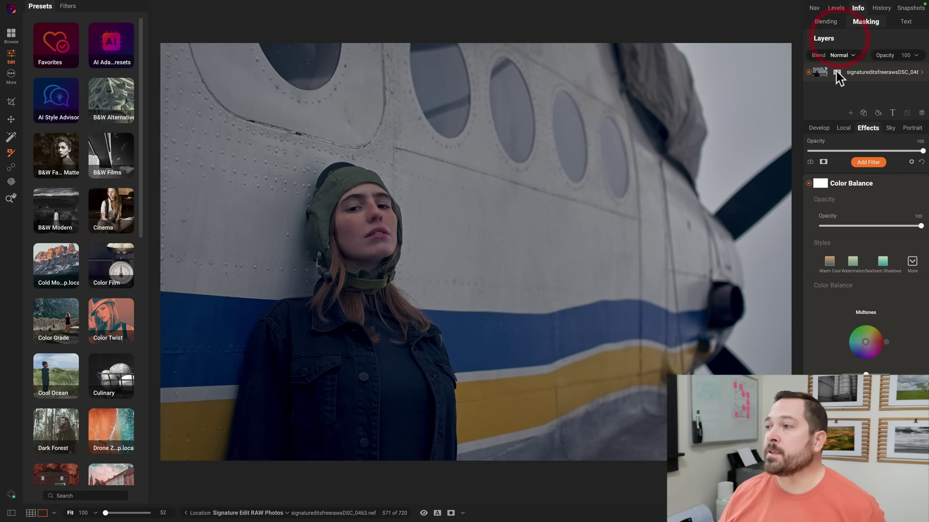
left_click(857, 8)
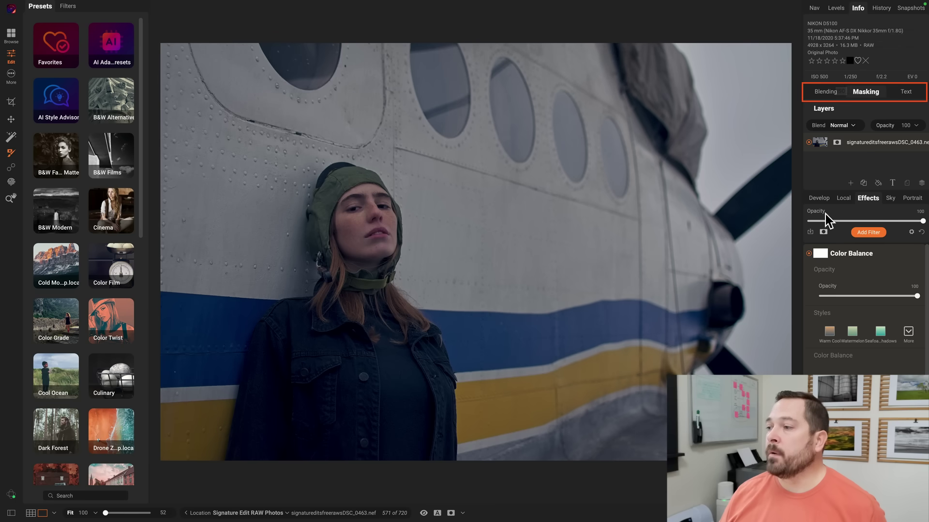
left_click(869, 93)
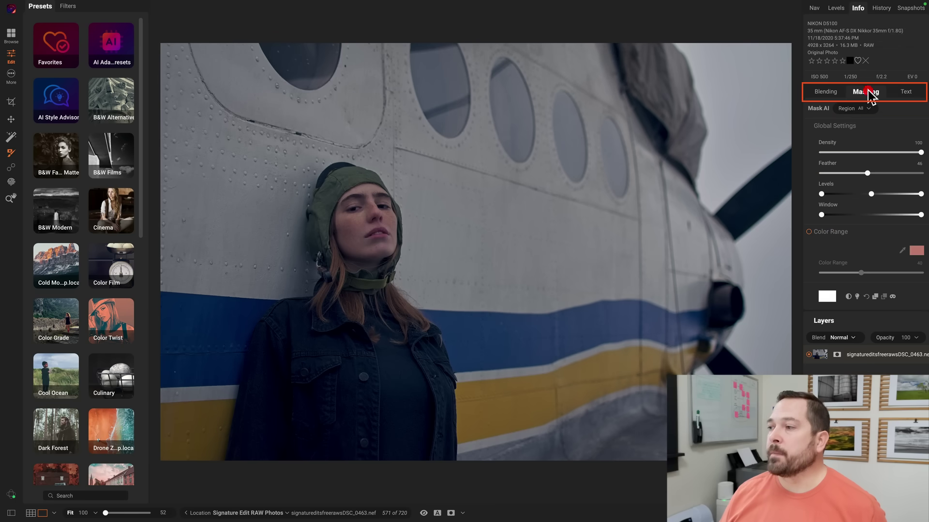
left_click(868, 93)
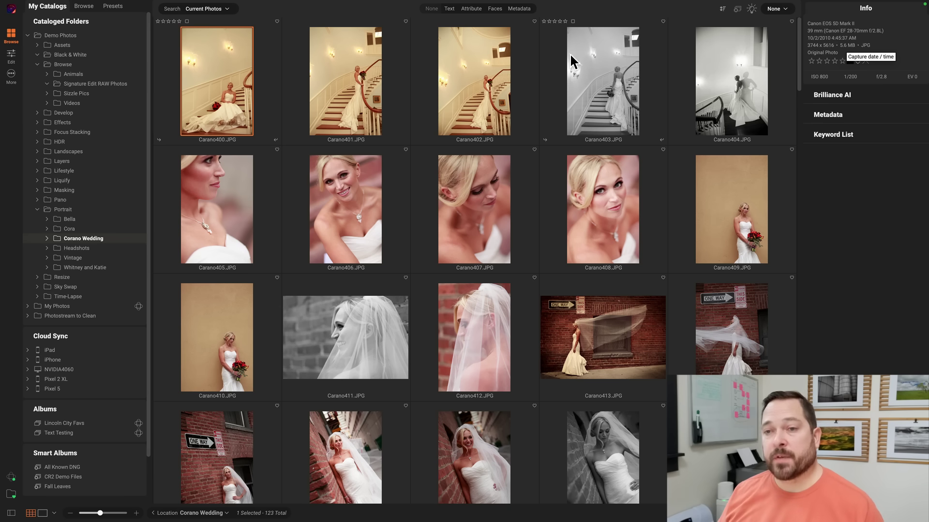
Select every photo in the wedding folder and shift their capture dates by setting a specific date of 10/2/2010 4:45:37 PM.
key("ctrl+a")
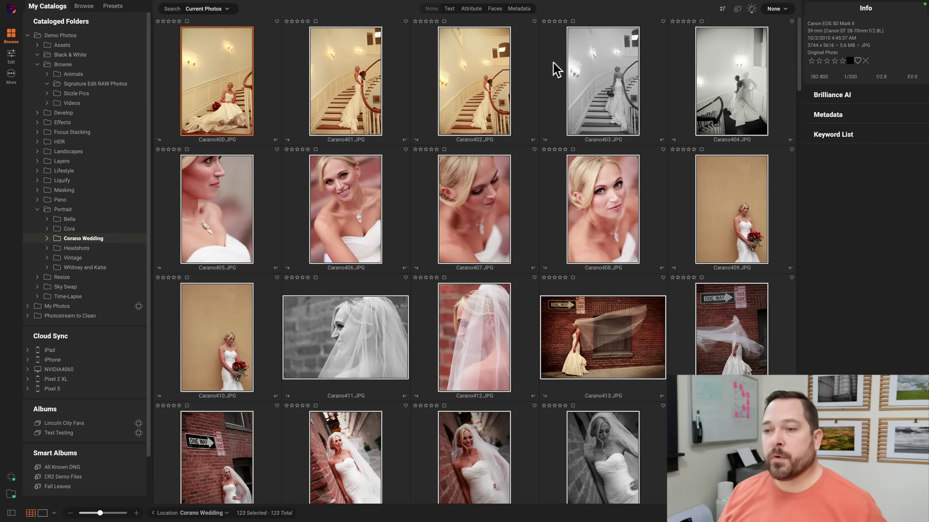
right_click(248, 86)
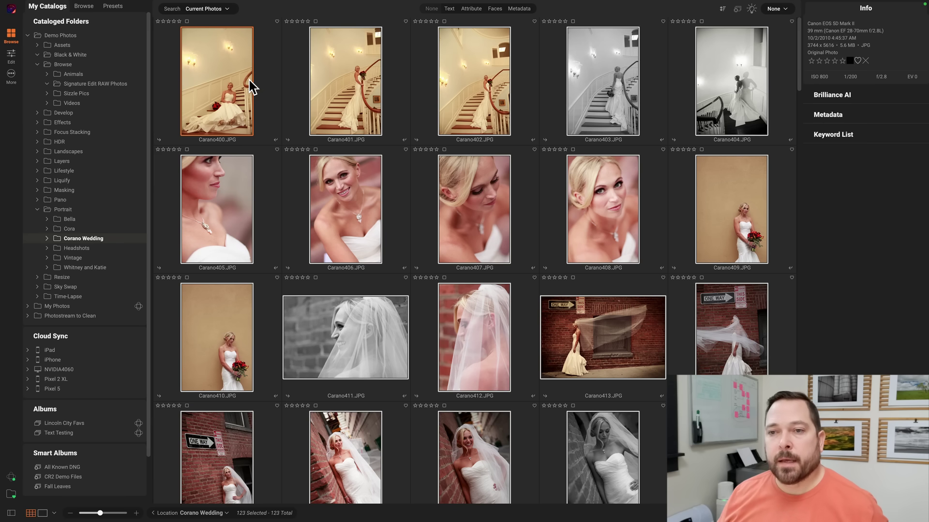
left_click(302, 81)
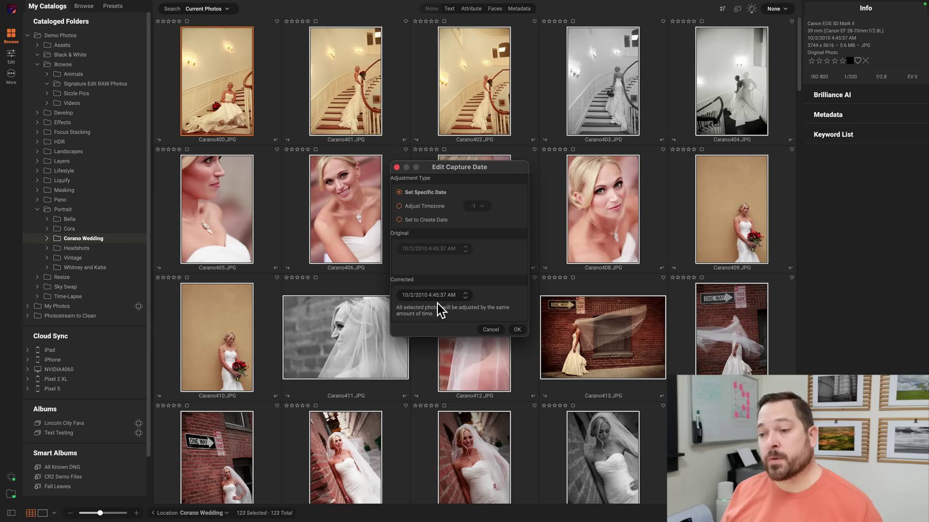
left_click(452, 295)
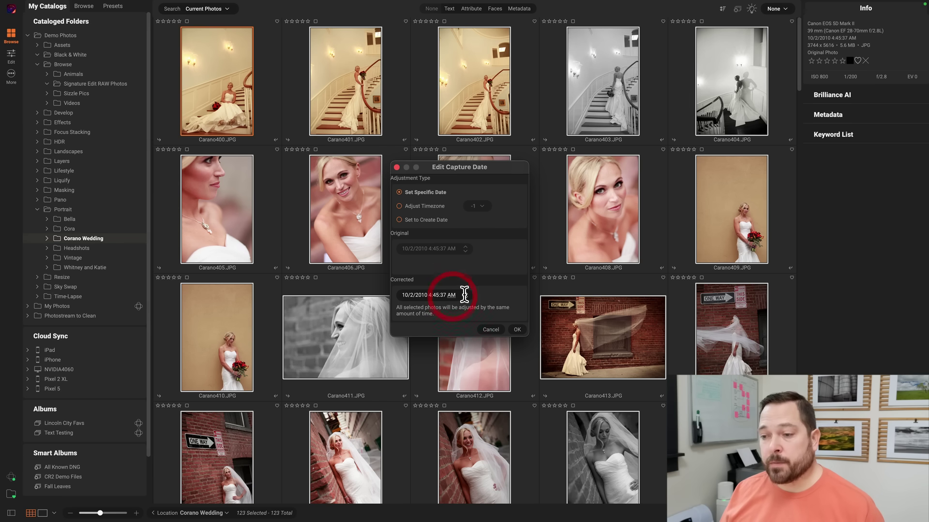
left_click(466, 293)
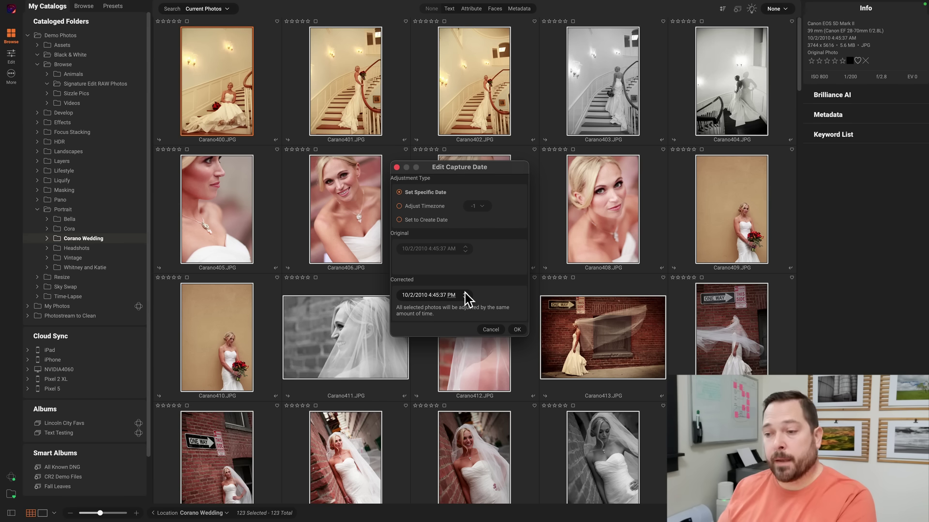
left_click(517, 330)
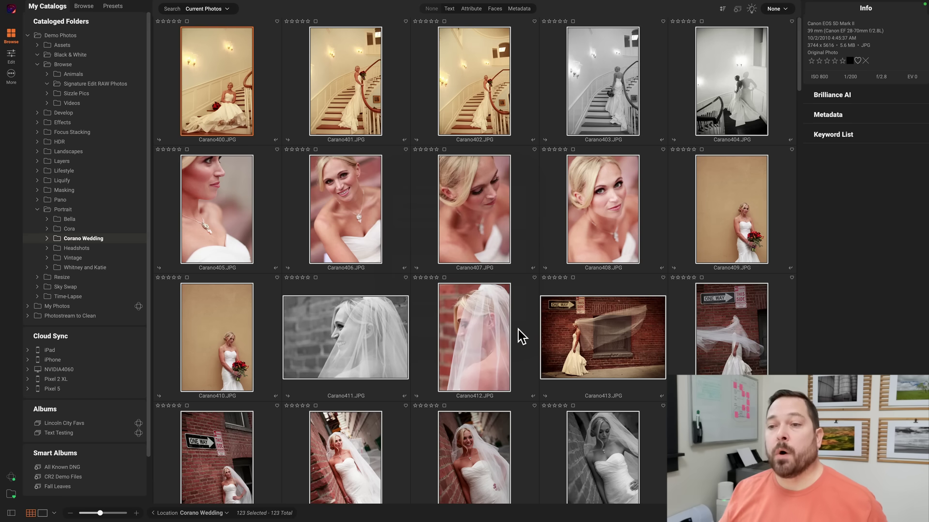
Check the capture date and time of the first wedding photo and of the veil photo beside the One Way sign.
left_click(315, 198, "ctrl")
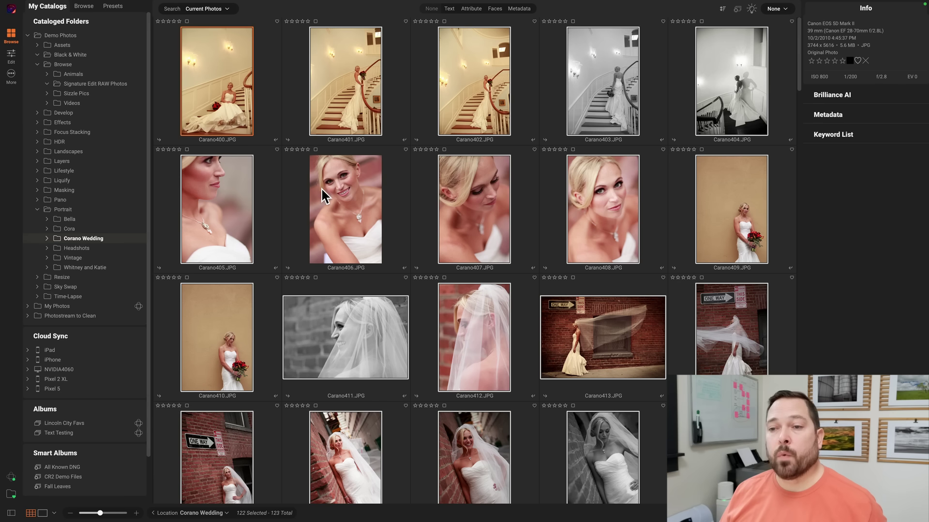
left_click(321, 189)
left_click(251, 108)
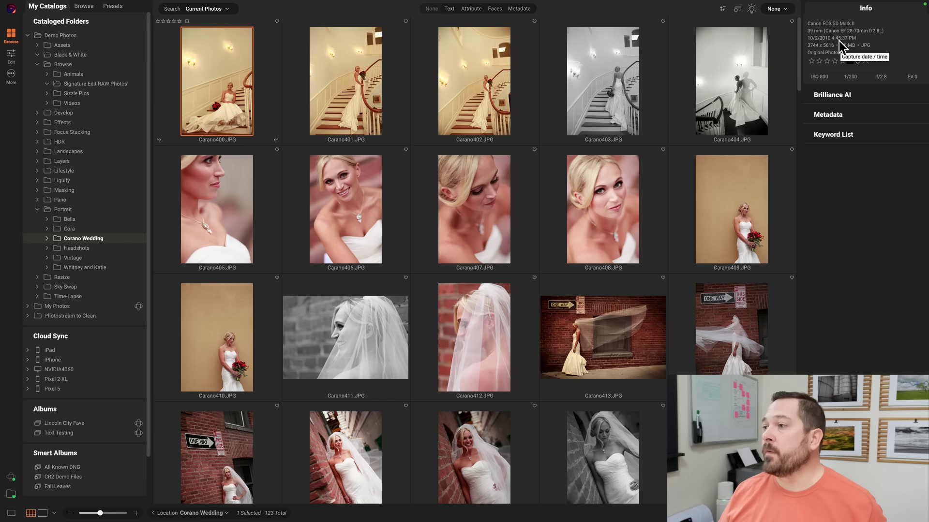
left_click(733, 343)
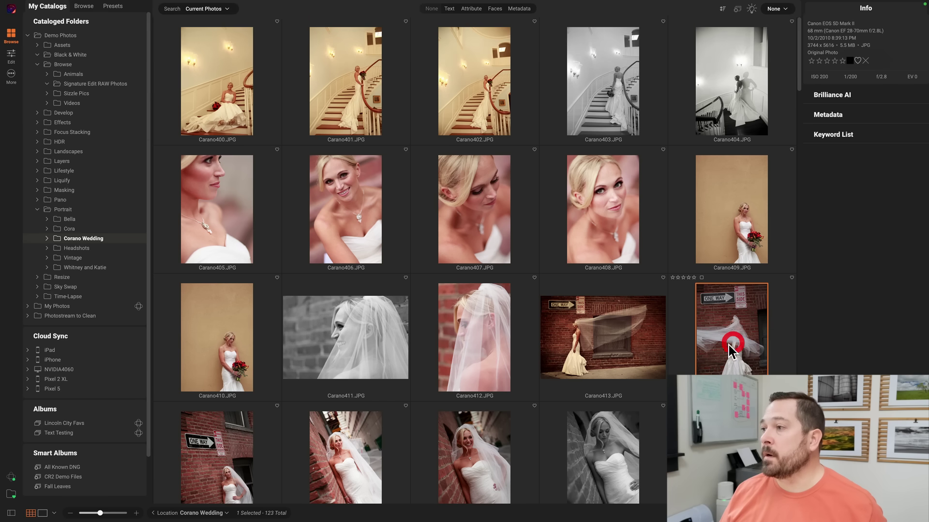